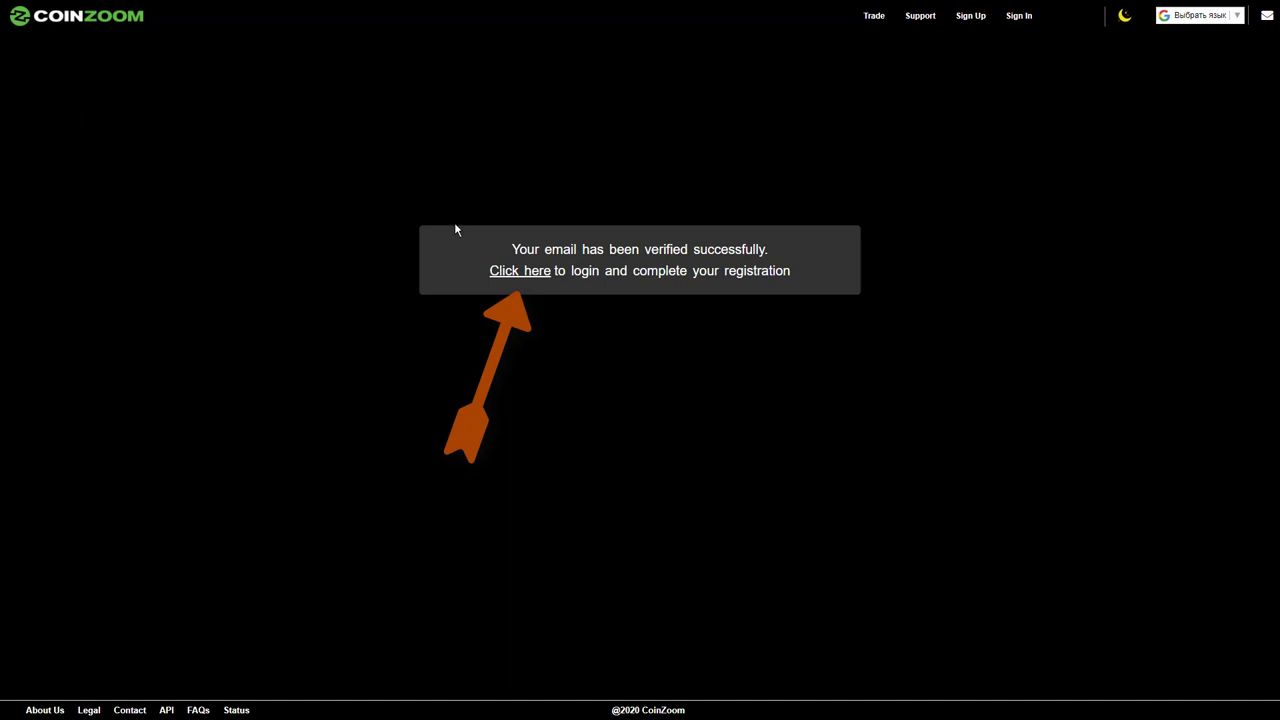
- Proceed from the email verification notice to sign-in, enter the emailed one-time code and submit it
left_click(524, 272)
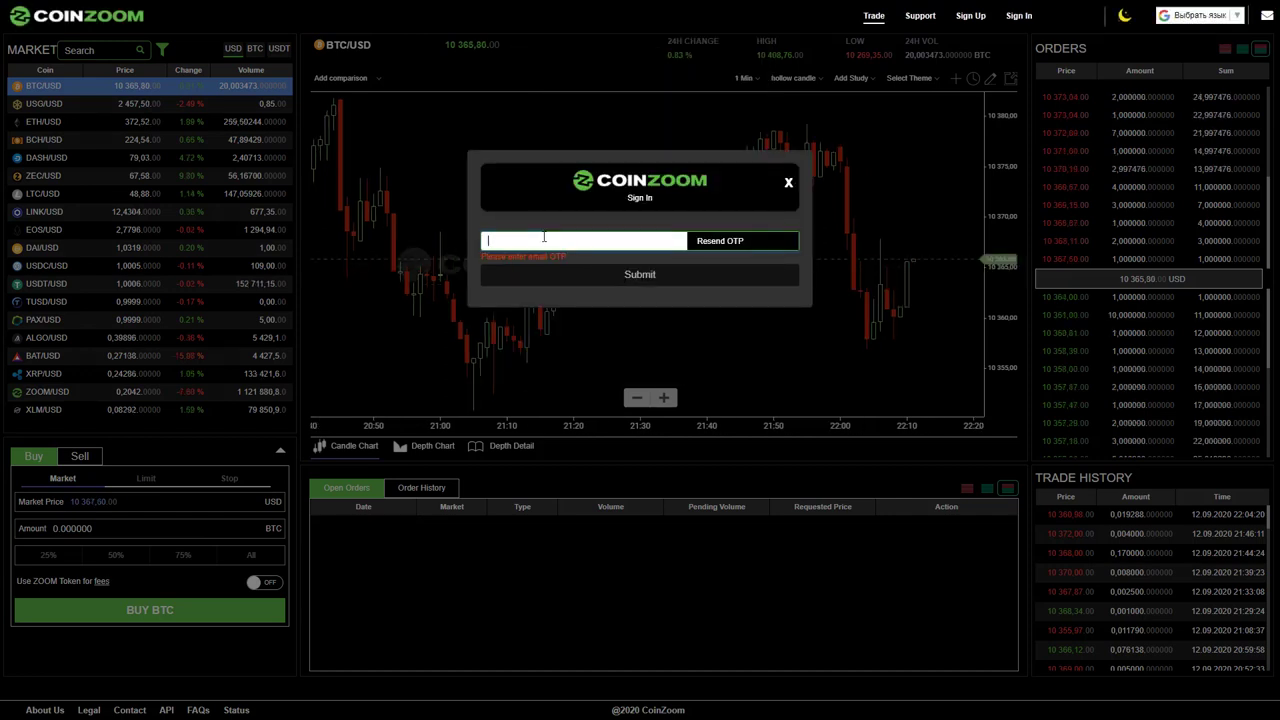
left_click(544, 237)
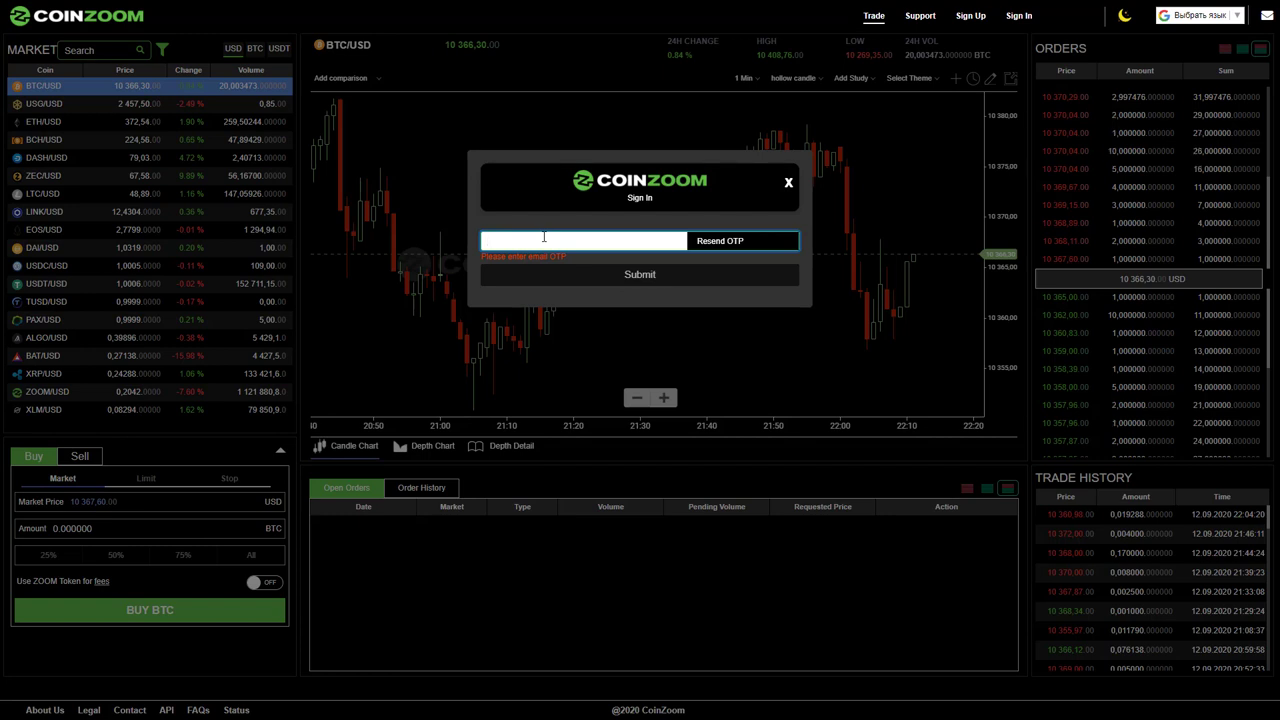
key("ctrl+v")
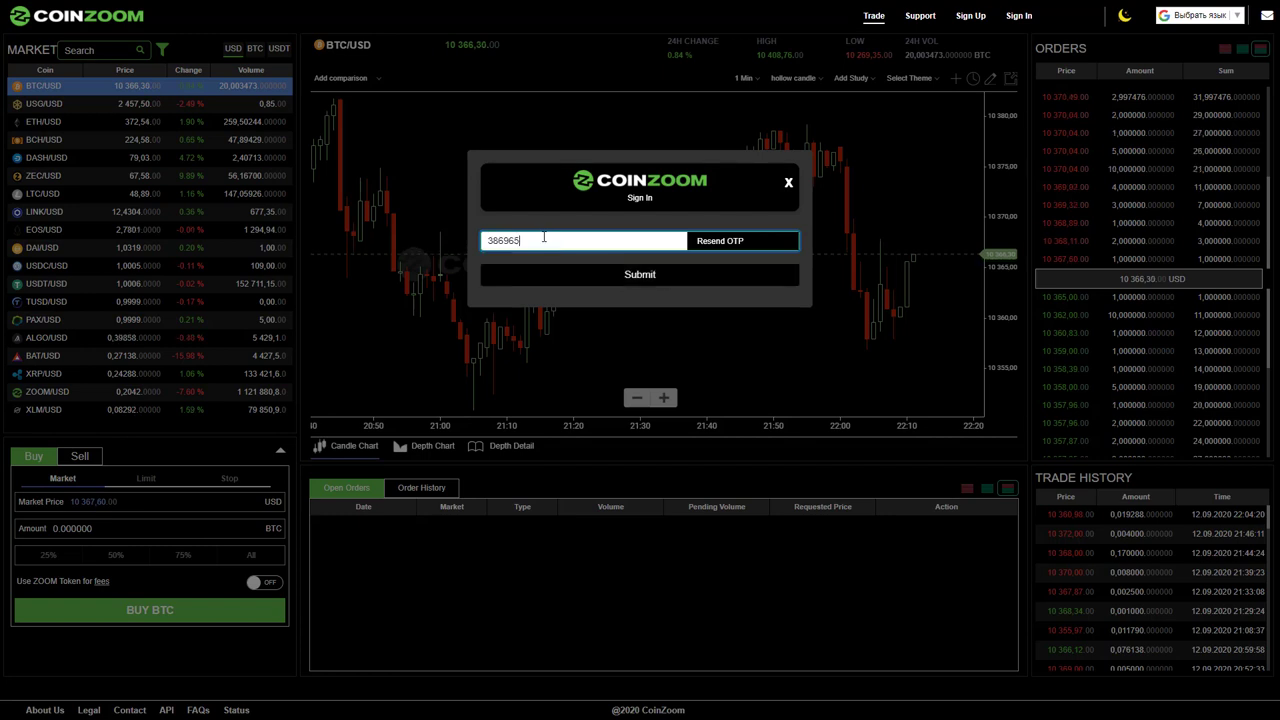
left_click(643, 283)
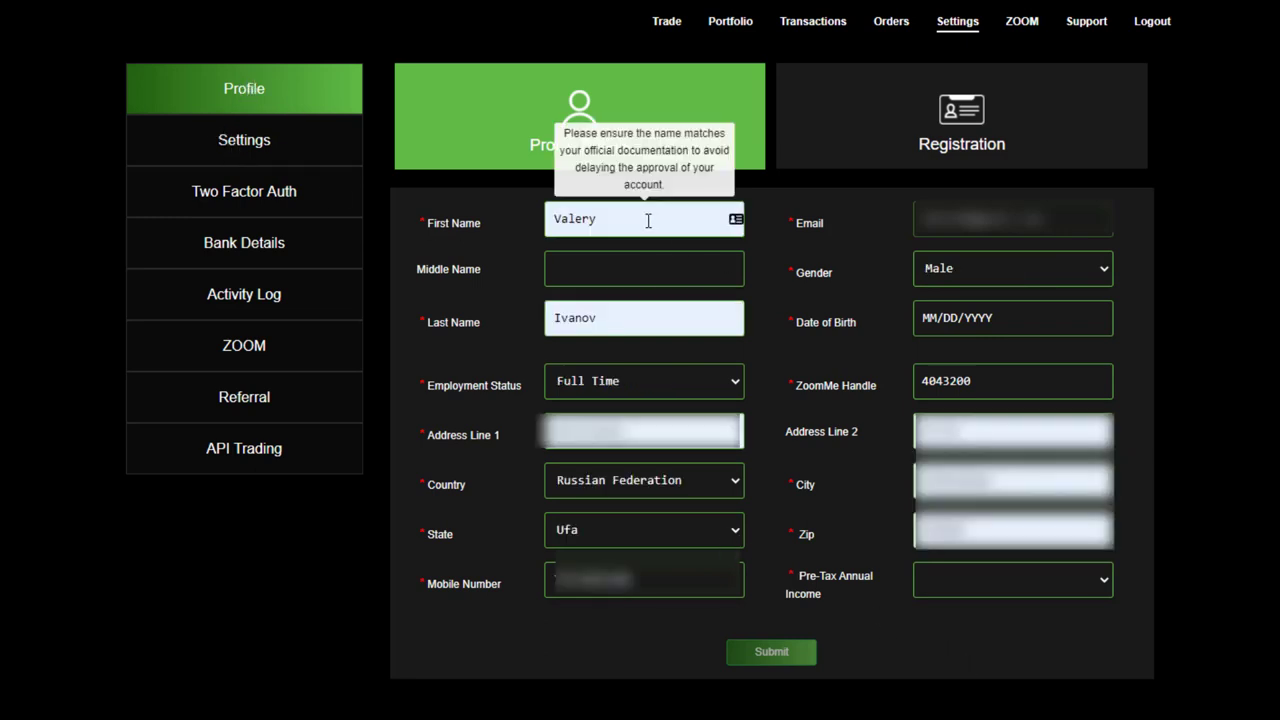
- Review the available Employment Status and State options in the profile details form
mouse_move(681, 322)
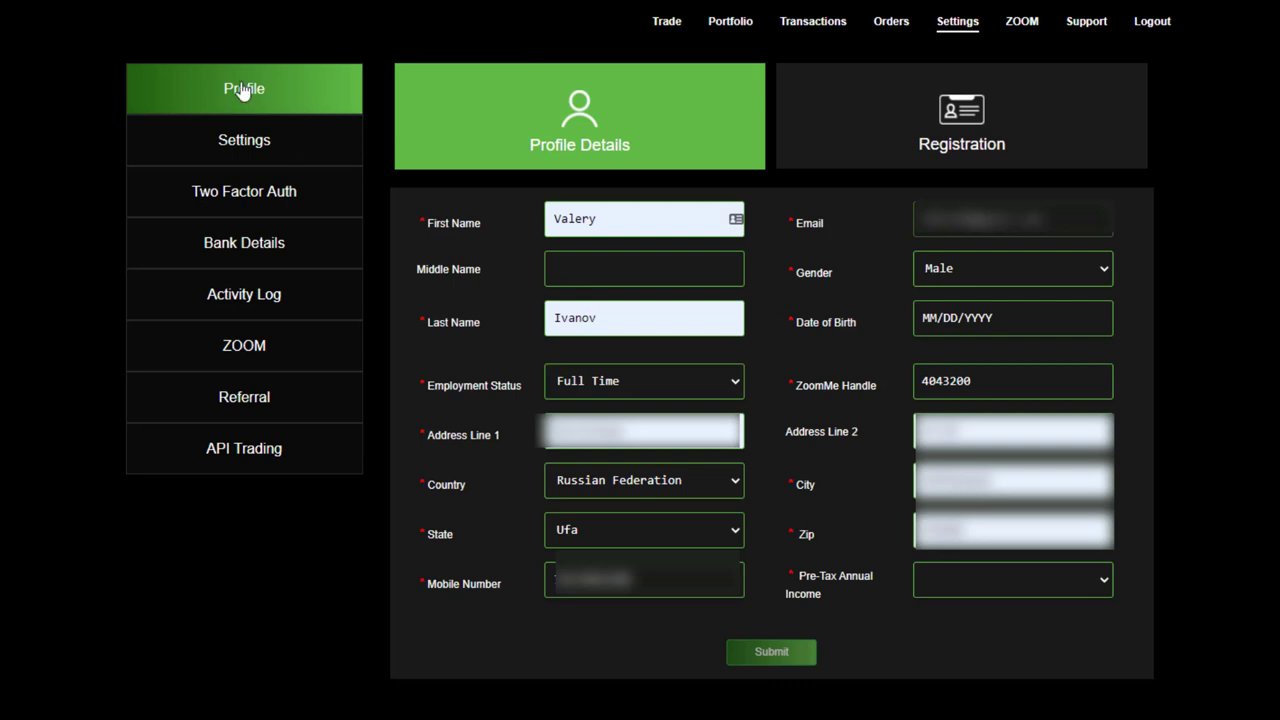
left_click(736, 382)
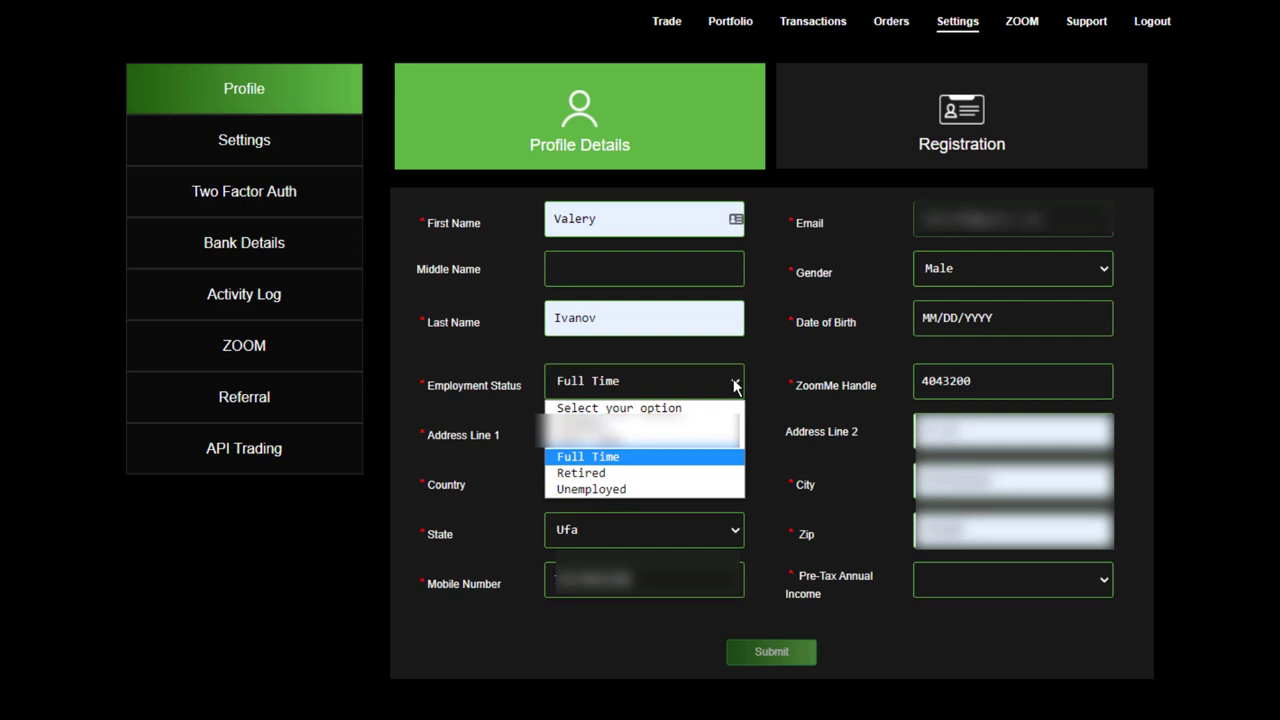
left_click(736, 384)
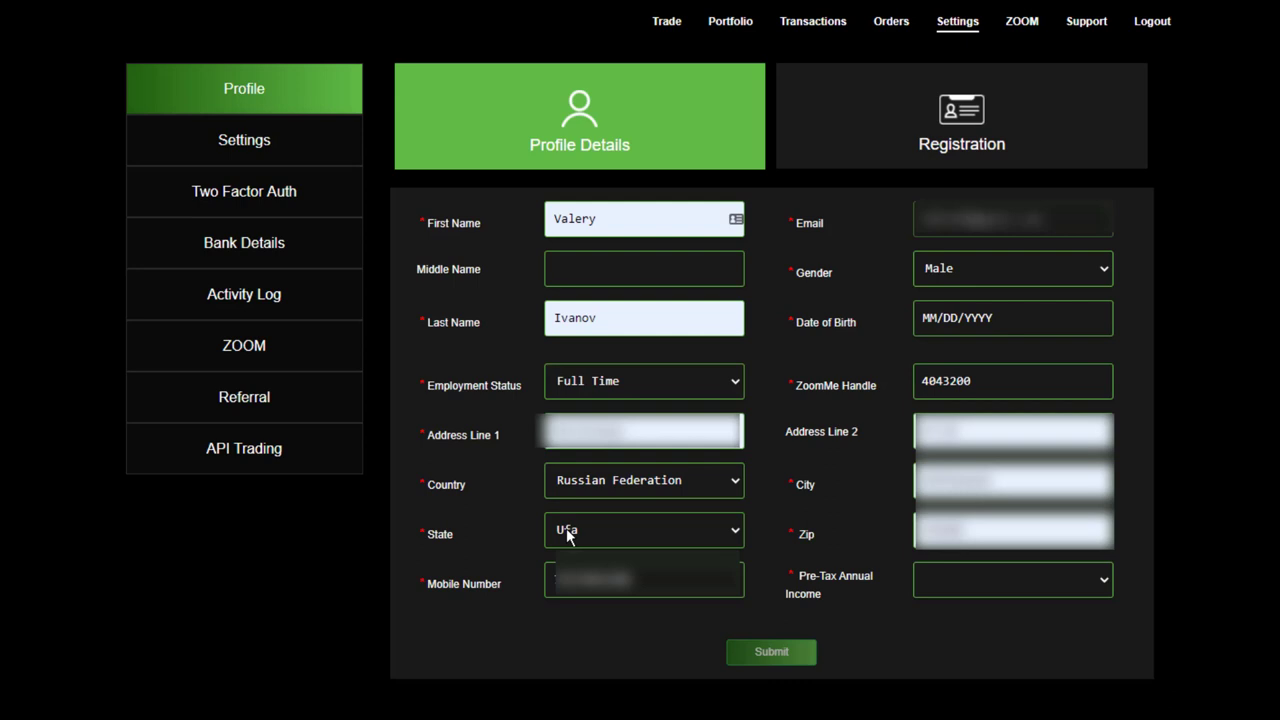
left_click(735, 533)
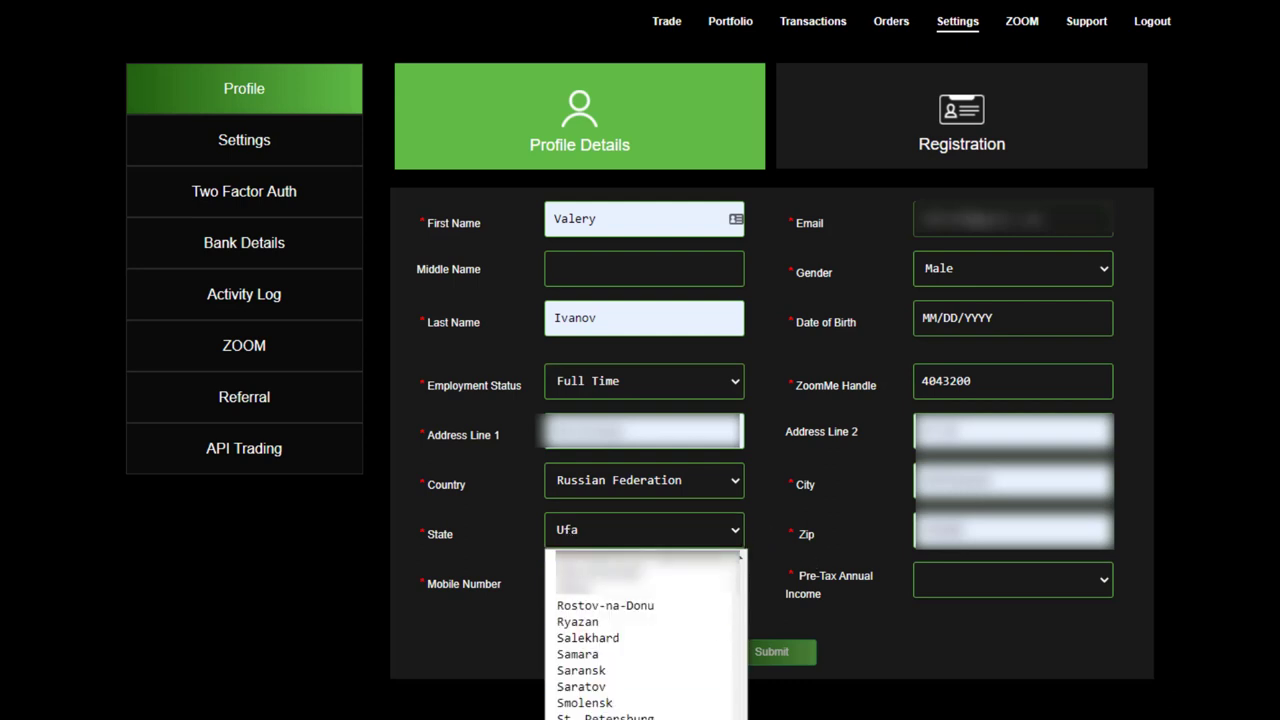
key("Escape")
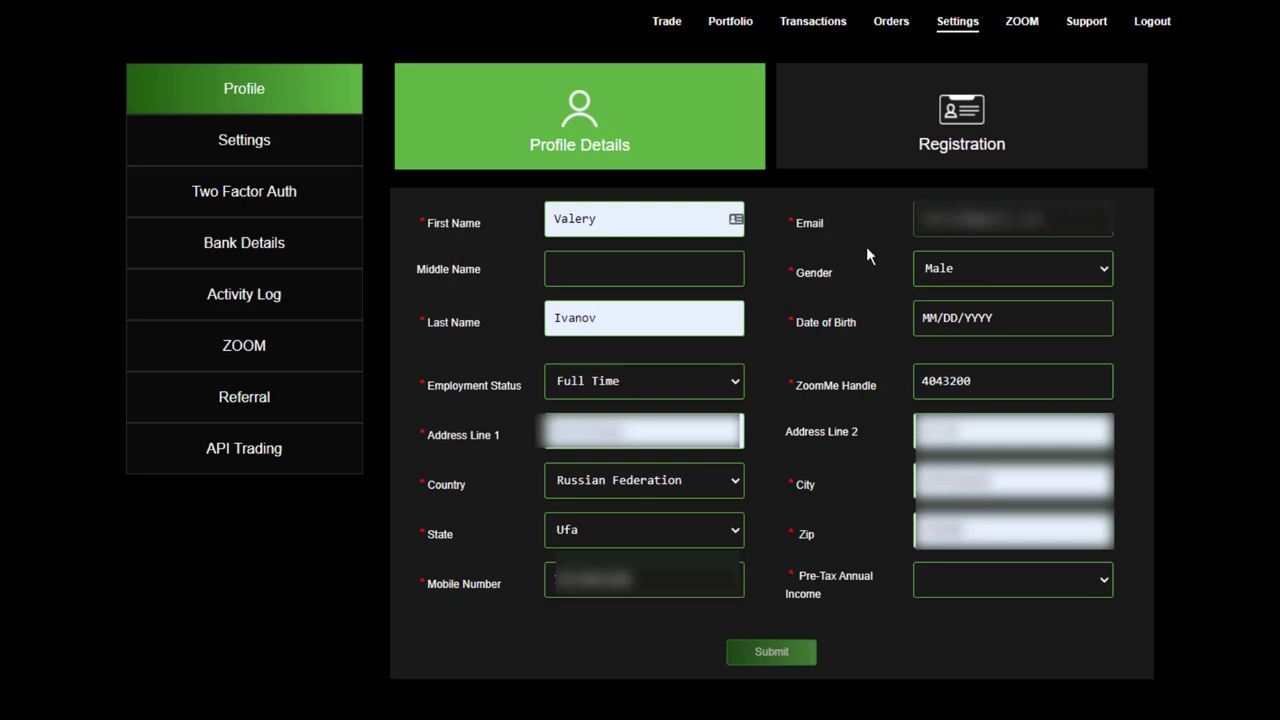
- Keep the gender as Male and choose the date of birth from the calendar in the profile details
left_click(1107, 268)
left_click(939, 312)
left_click(996, 321)
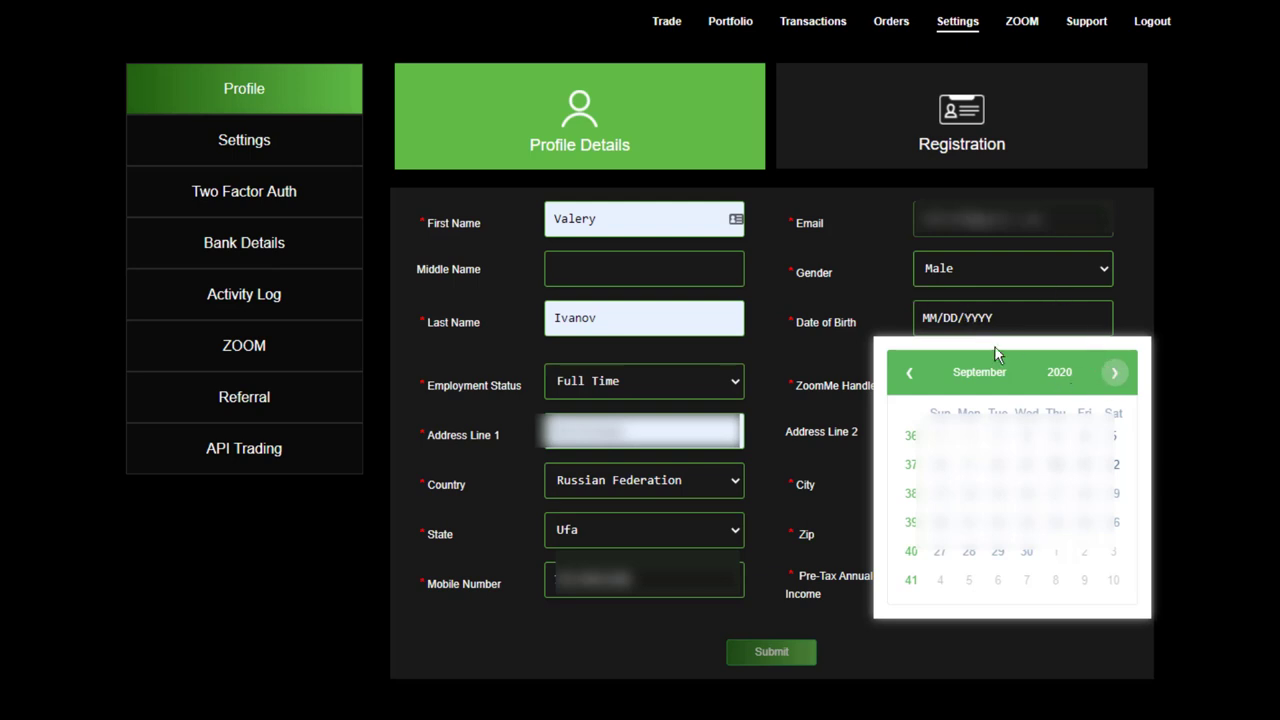
left_click(1060, 373)
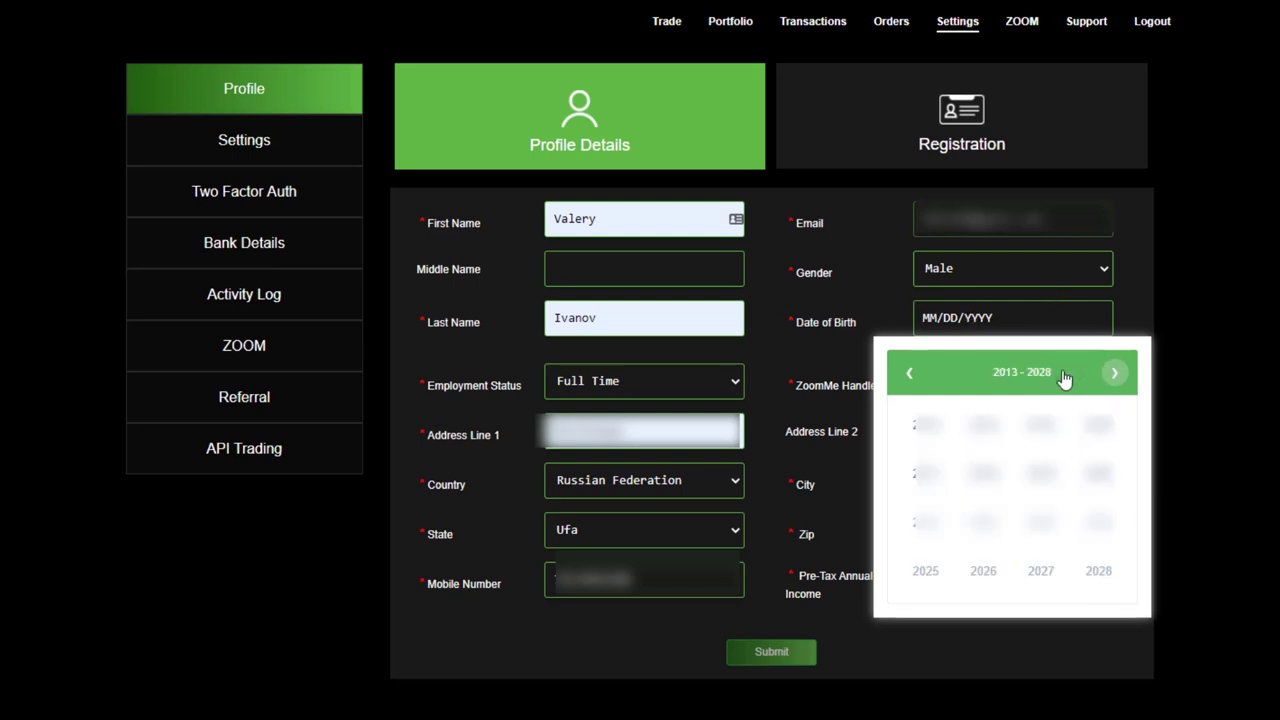
double_click(911, 376)
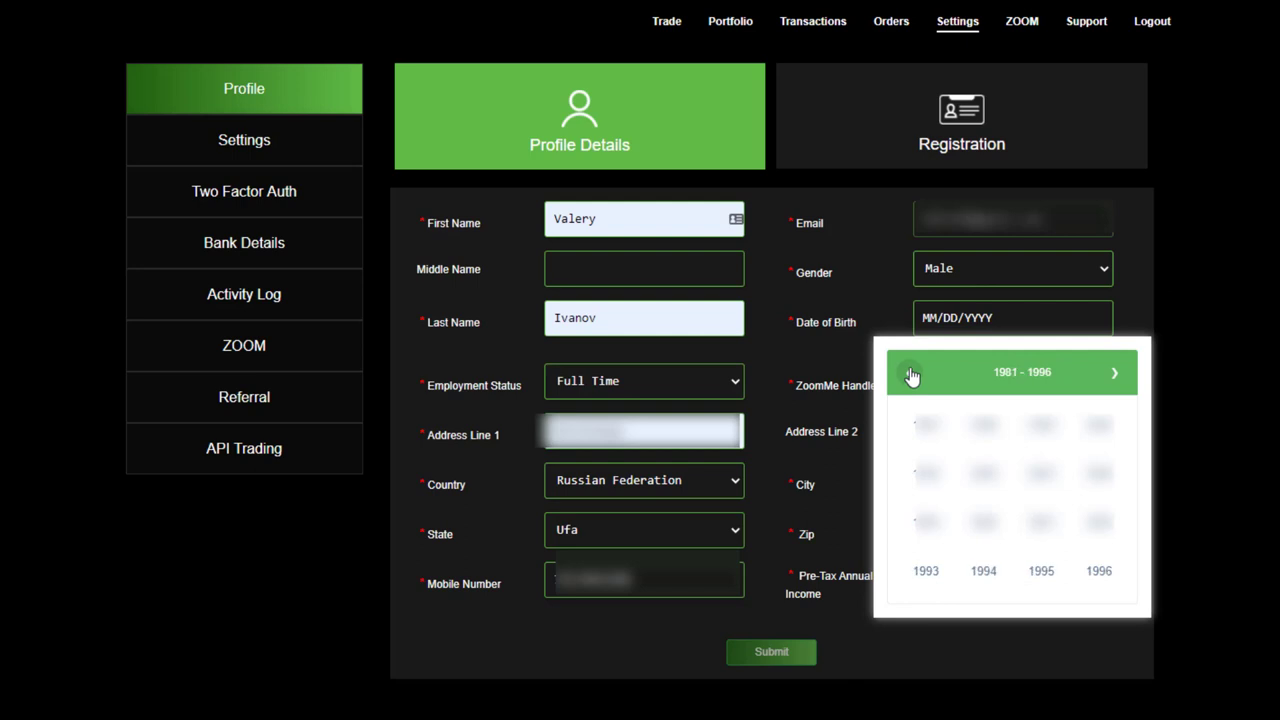
left_click(911, 376)
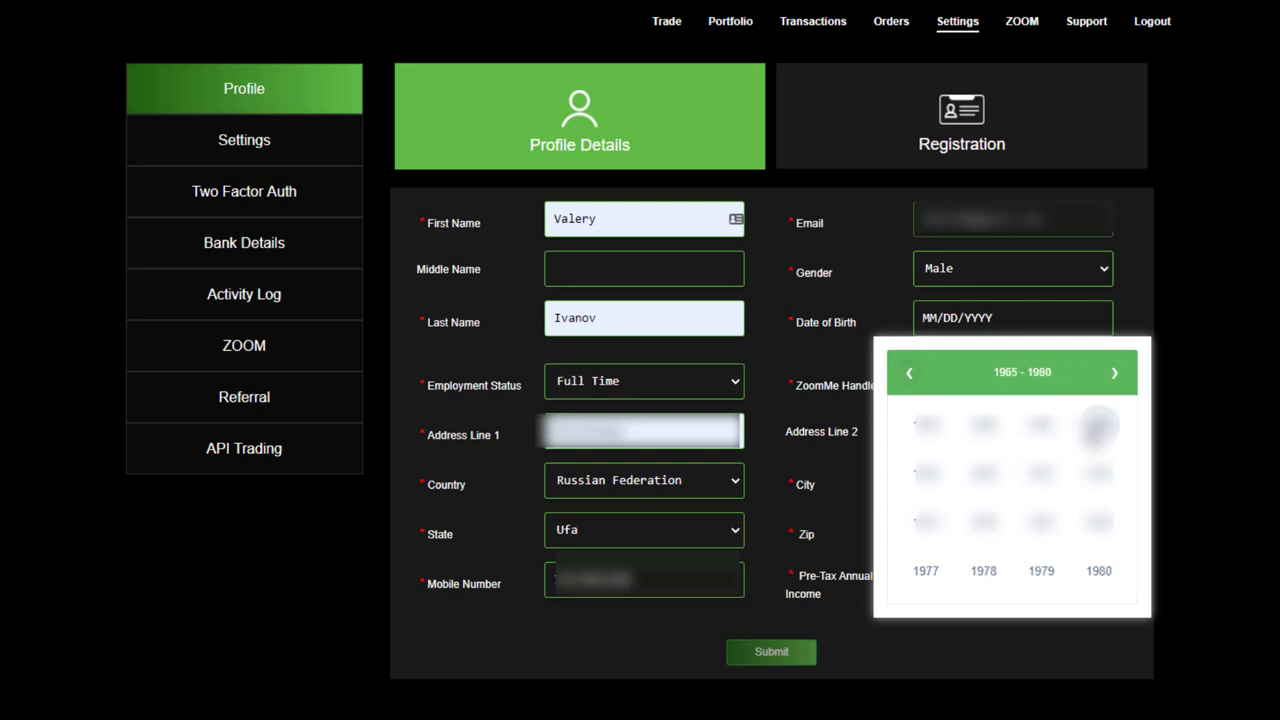
left_click(988, 474)
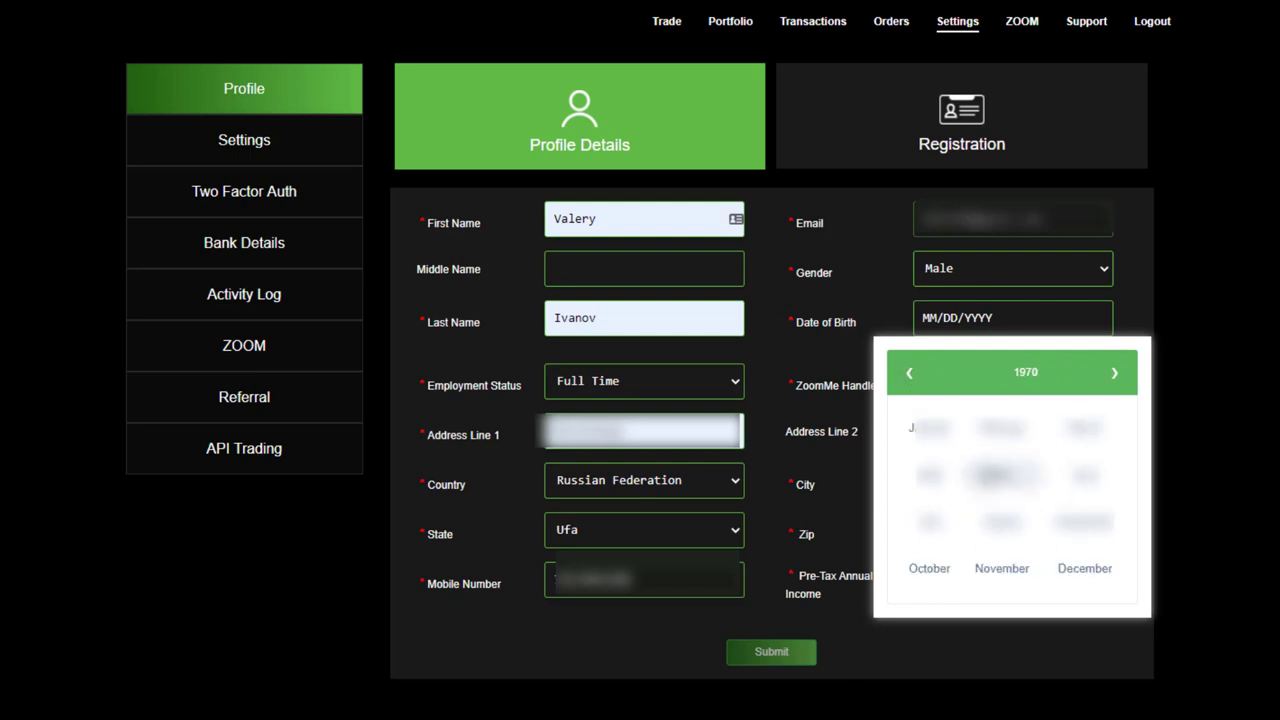
left_click(930, 430)
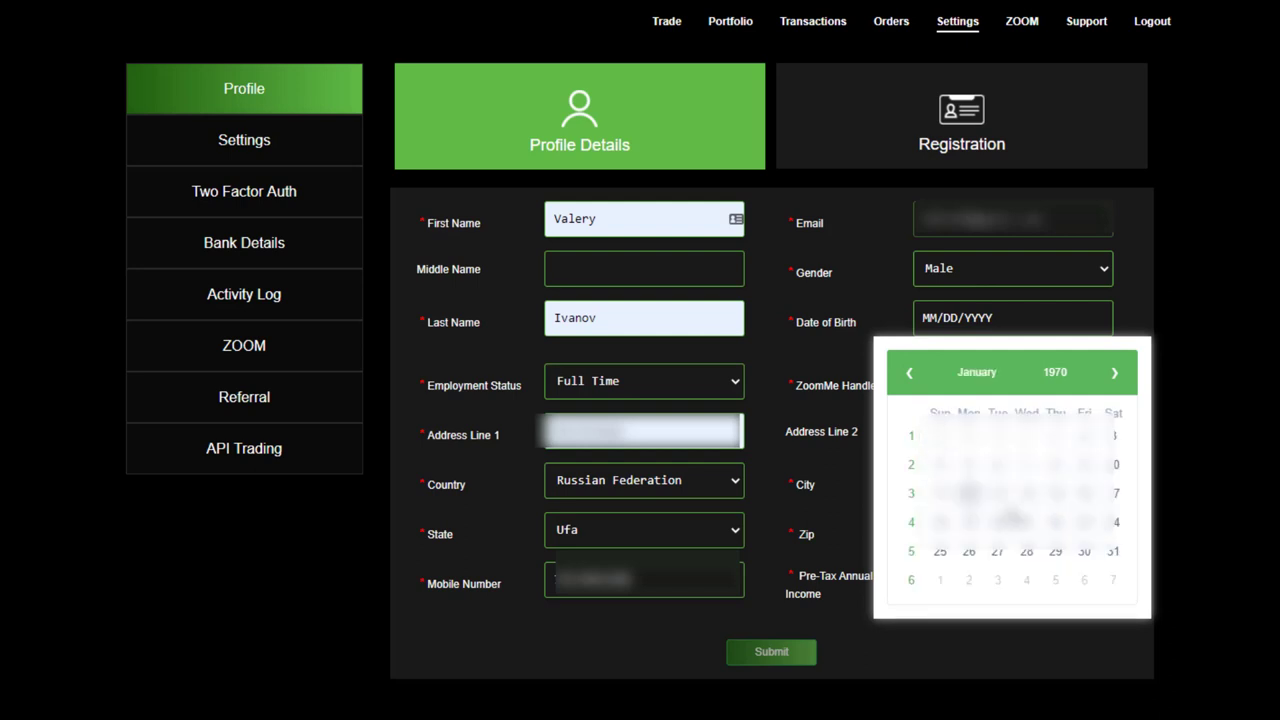
left_click(1055, 493)
- Replace the ZoomMe Handle in the profile details with bigwall
mouse_move(997, 379)
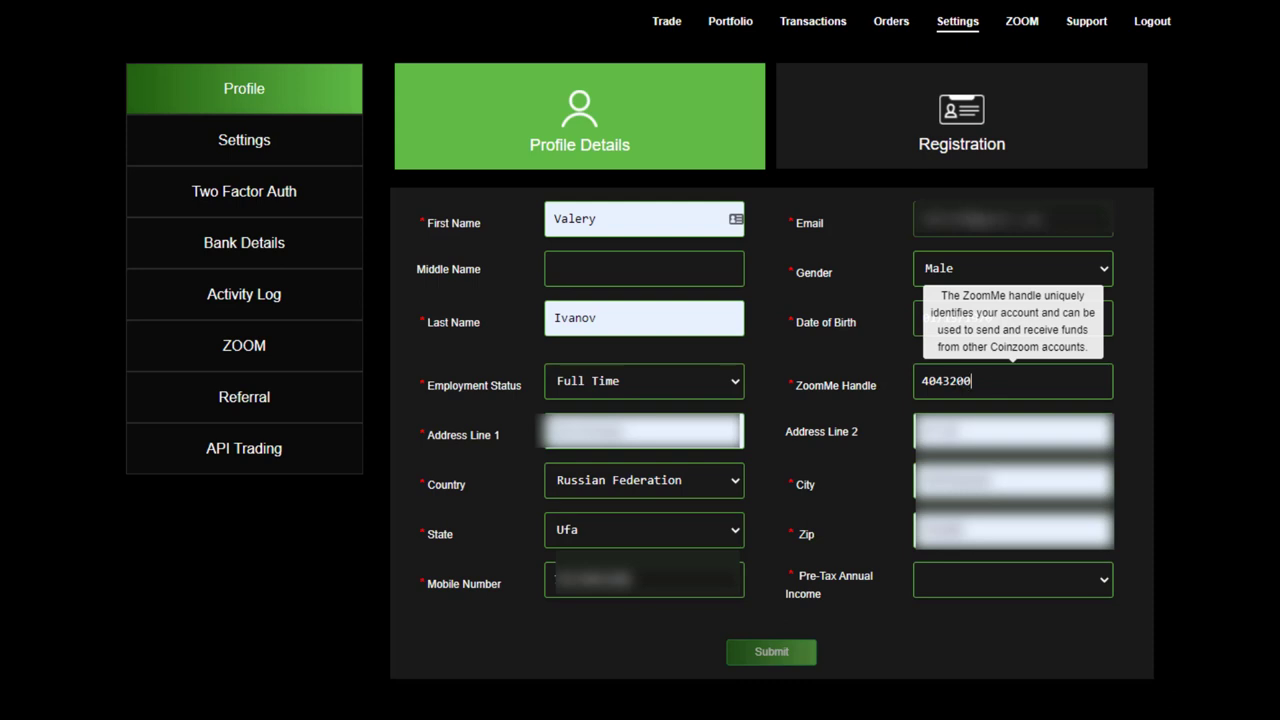
key("ctrl+a")
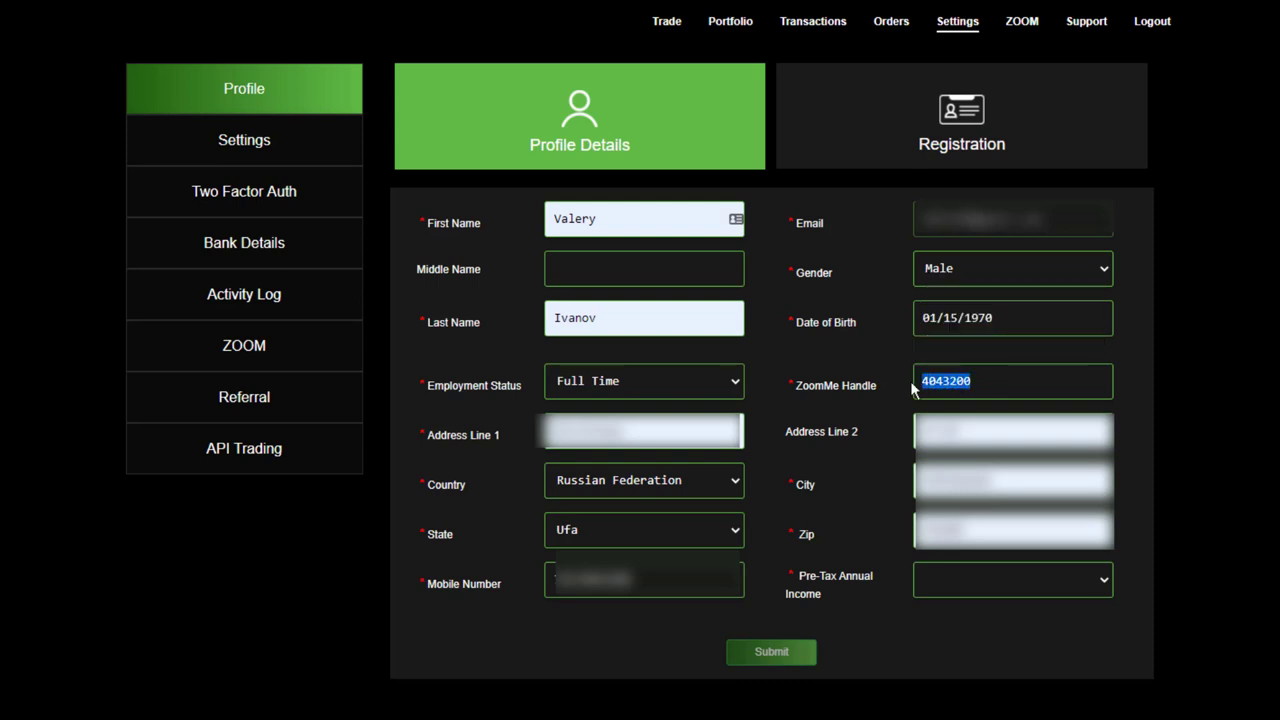
type("bigwall")
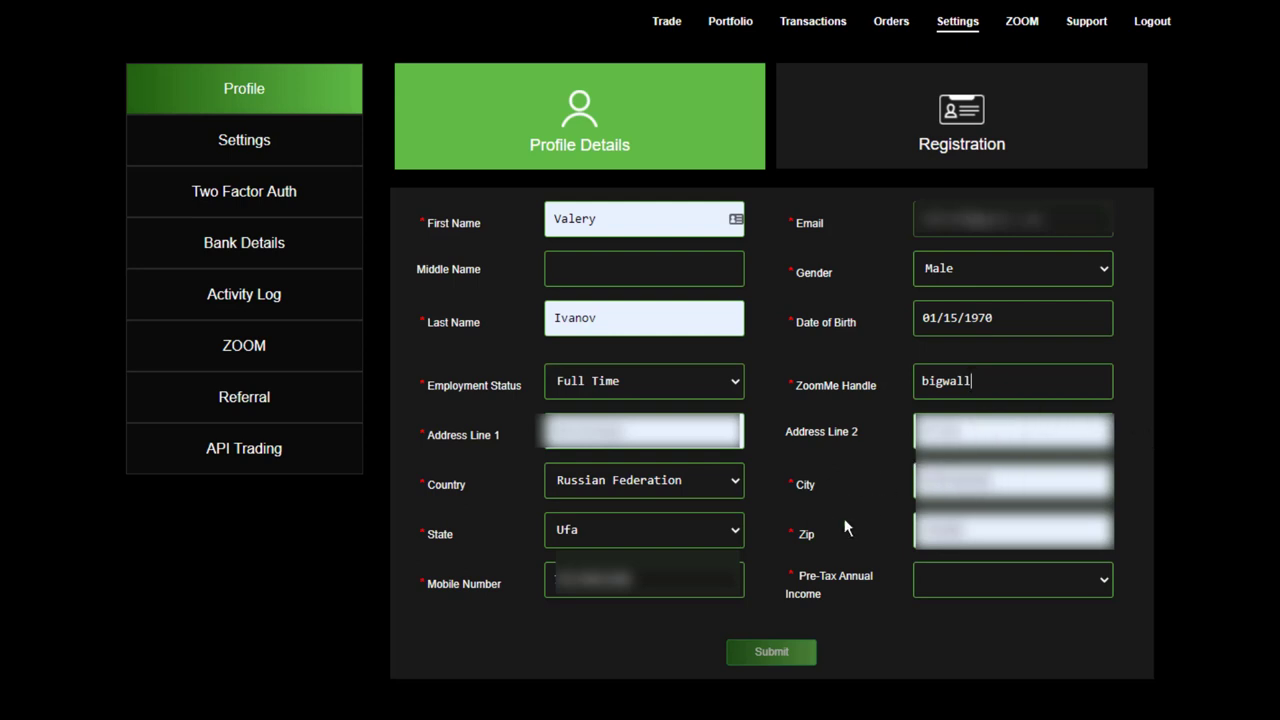
- Choose $200,000 - $350,000 as the Pre-Tax Annual Income and submit the profile details
left_click(1106, 579)
left_click(1106, 579)
left_click(1104, 585)
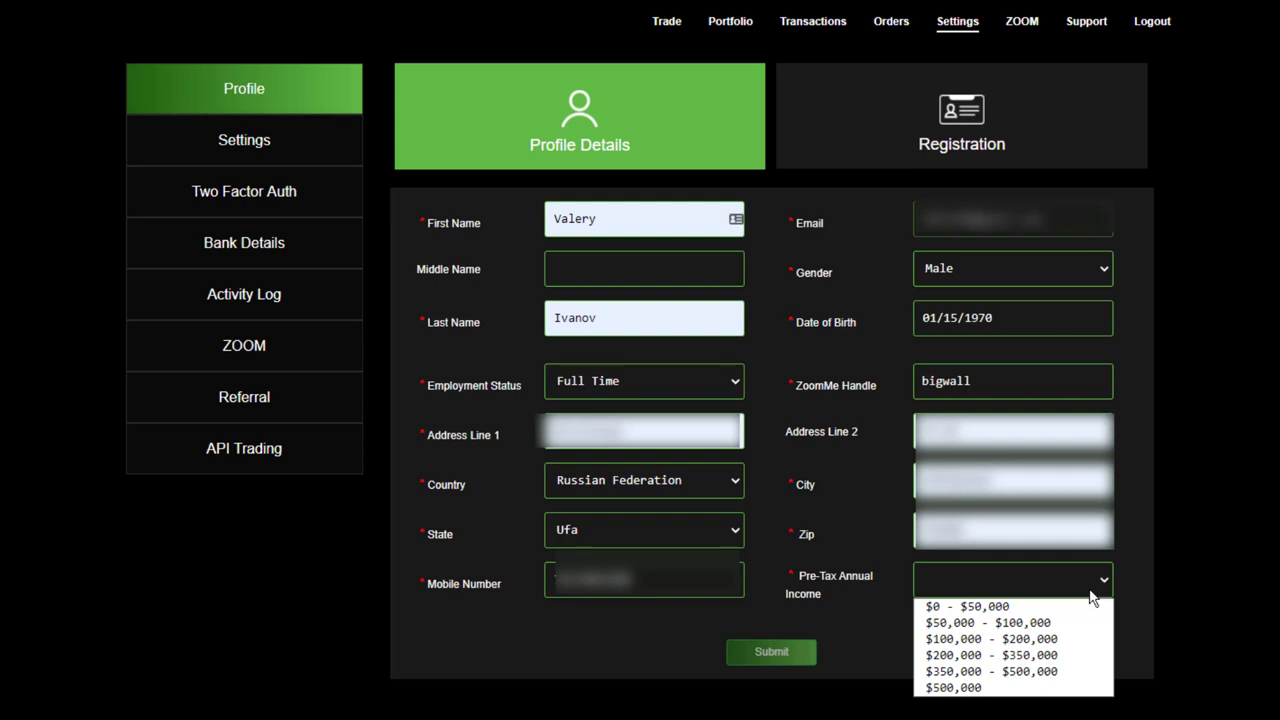
left_click(1036, 655)
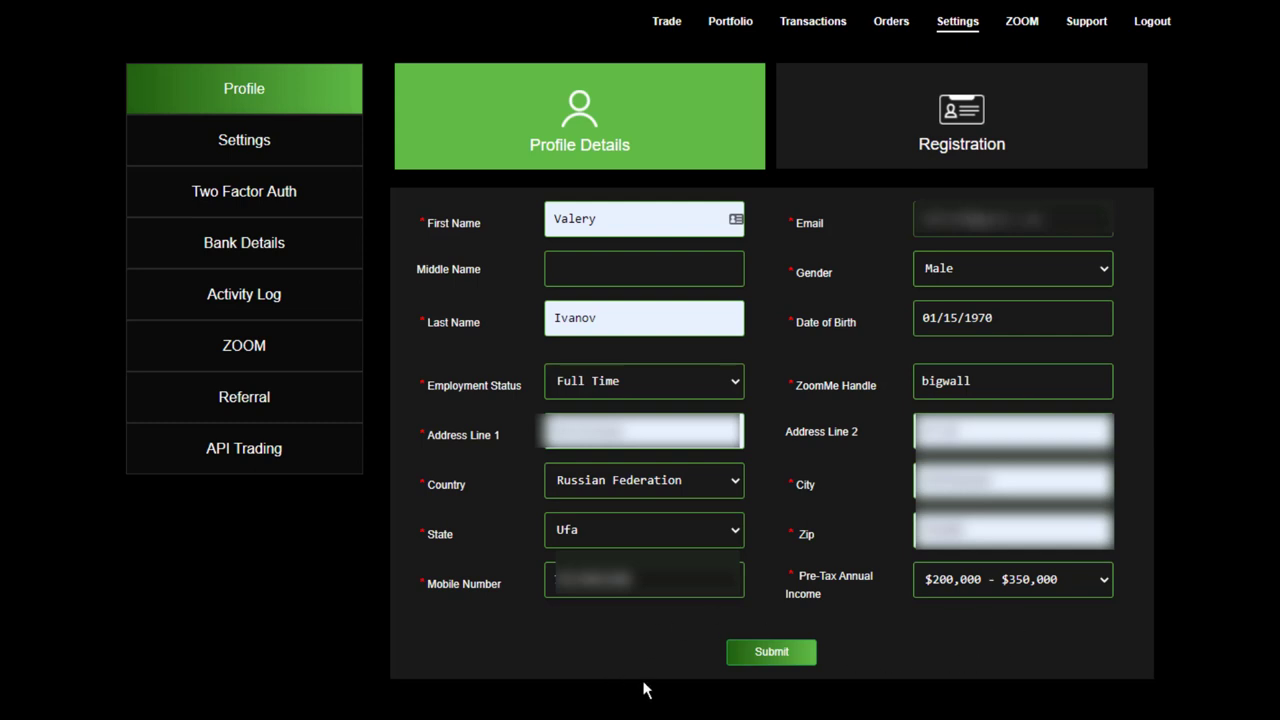
left_click(774, 654)
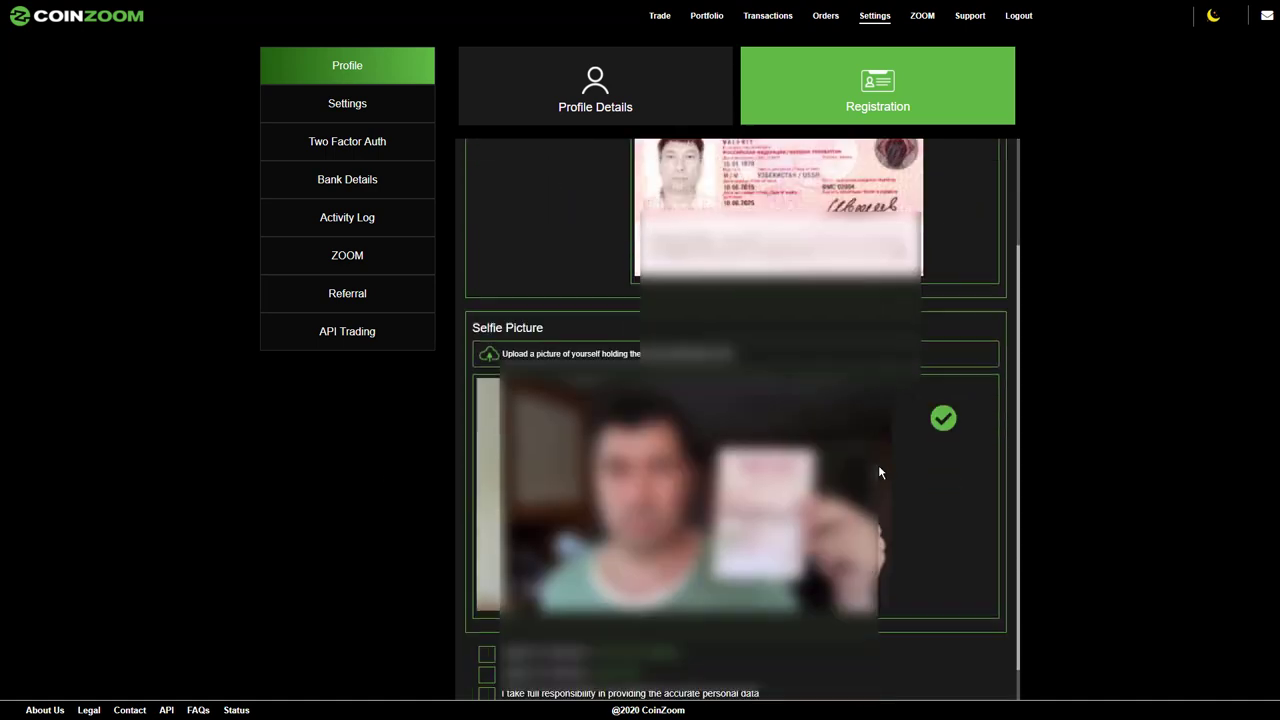
- Accept the Terms and Conditions, Legal Terms and data accuracy statement, and submit the identity registration with confirmation
scroll(877, 465, "down", 1)
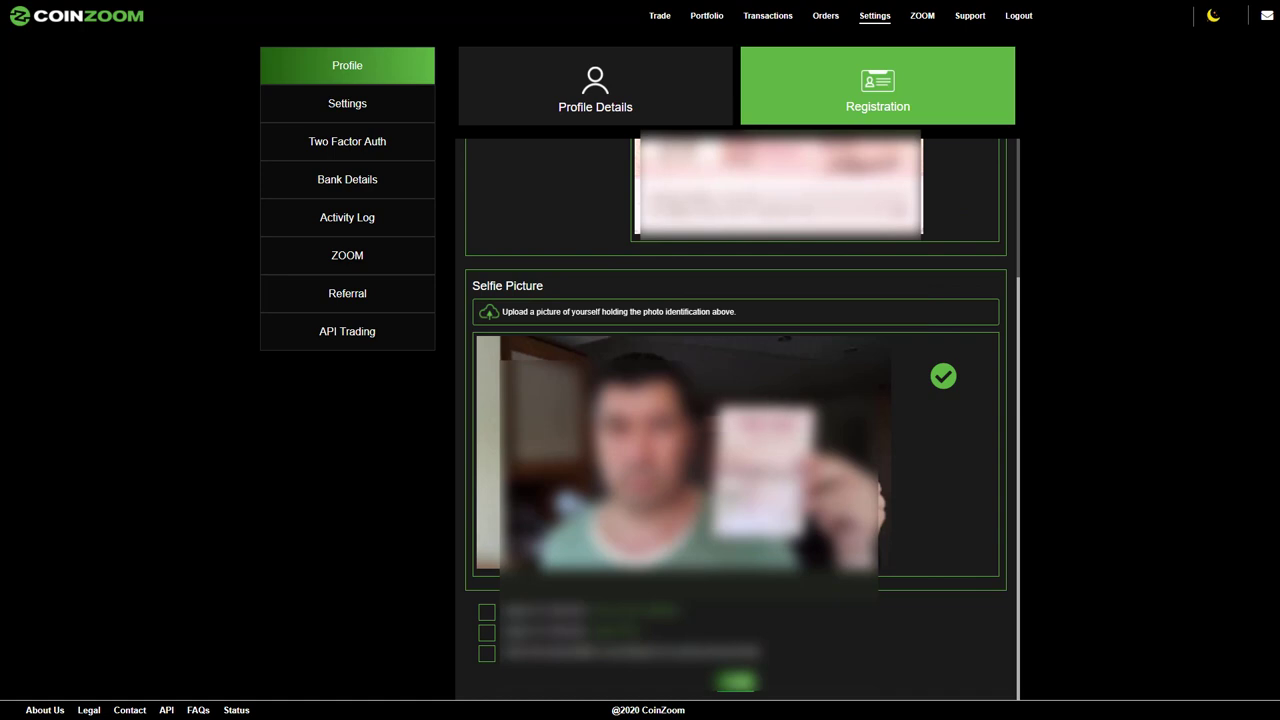
left_click(486, 612)
left_click(486, 633)
left_click(486, 654)
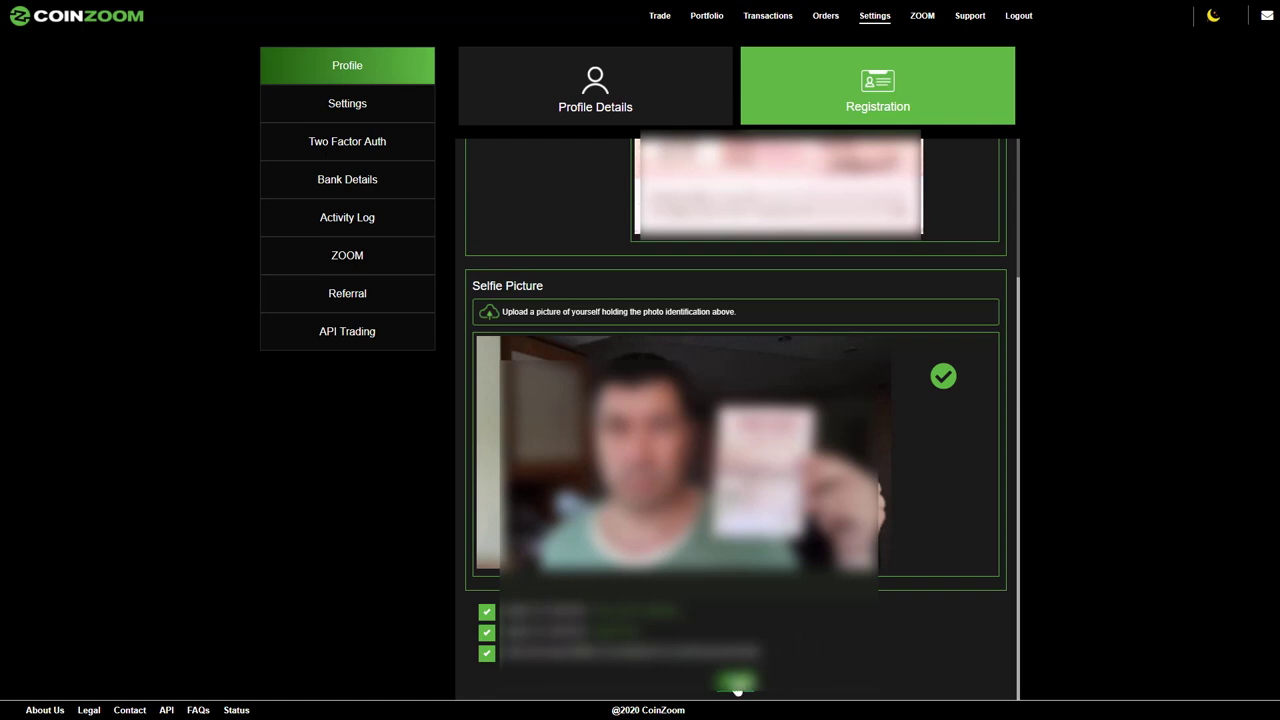
left_click(737, 686)
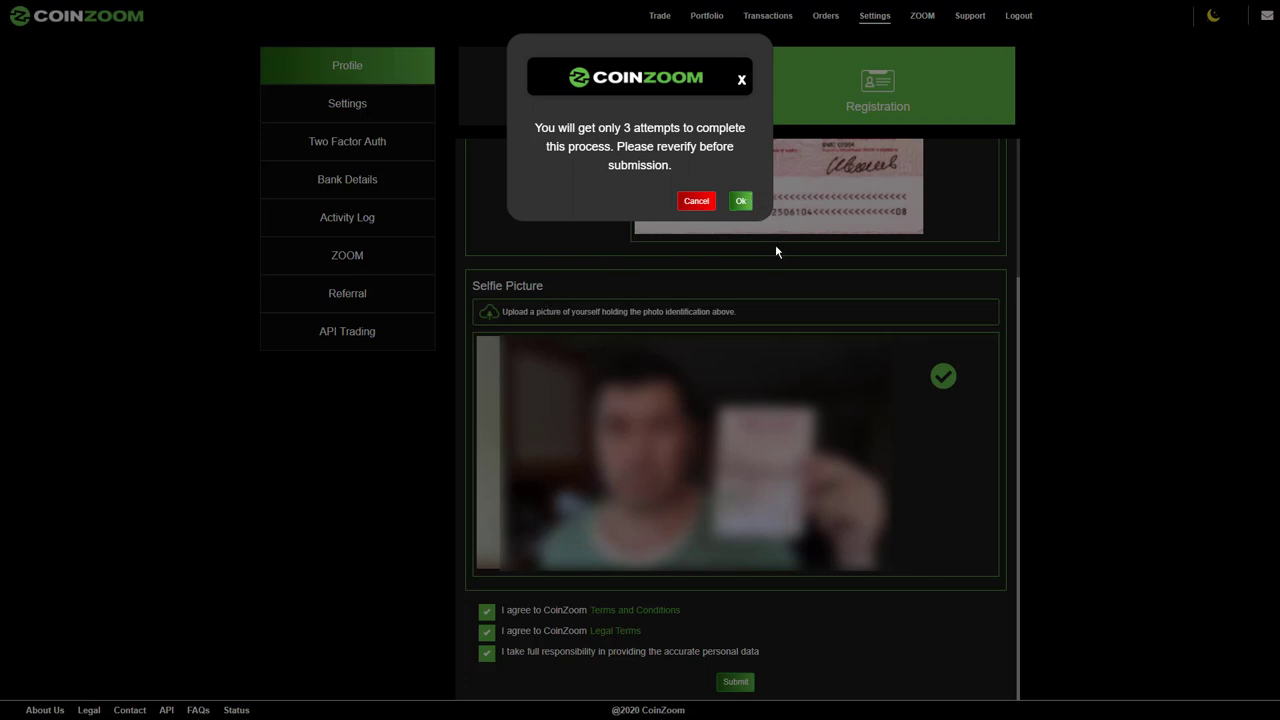
left_click(741, 203)
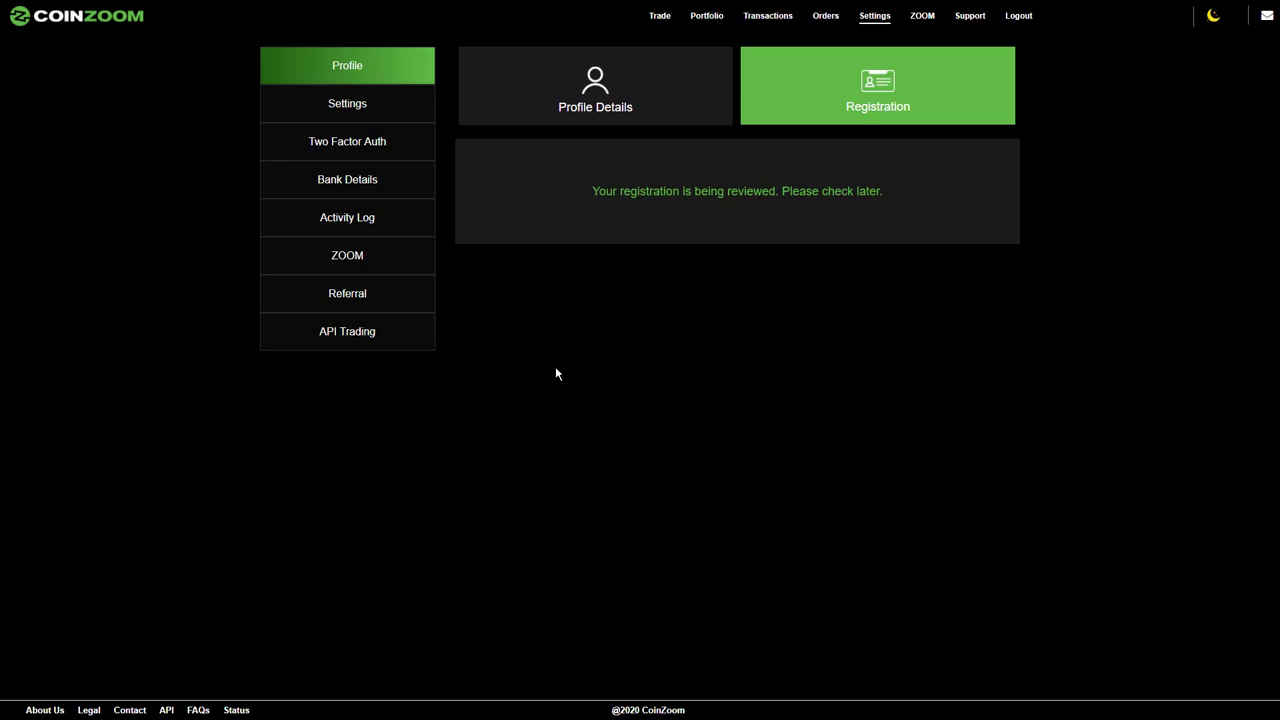
- Enable Email Notification in the account's notification settings and save the preferences
left_click(334, 103)
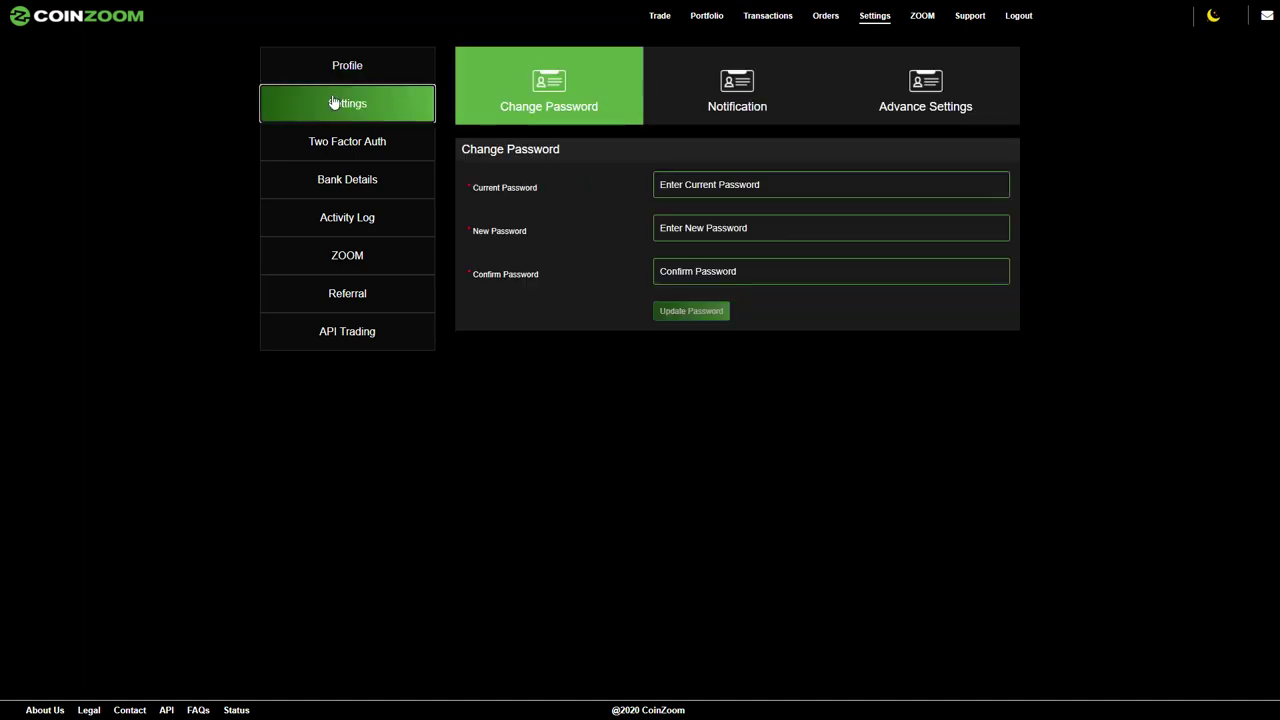
left_click(735, 92)
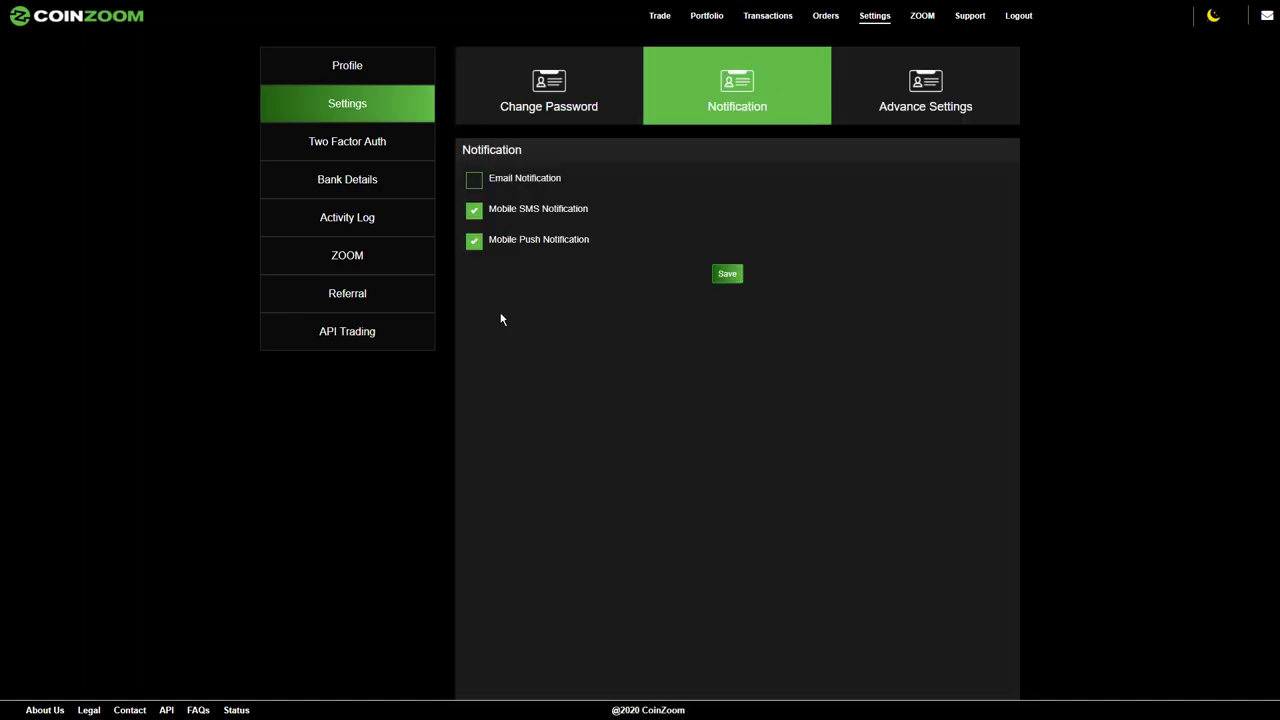
left_click(474, 180)
left_click(732, 283)
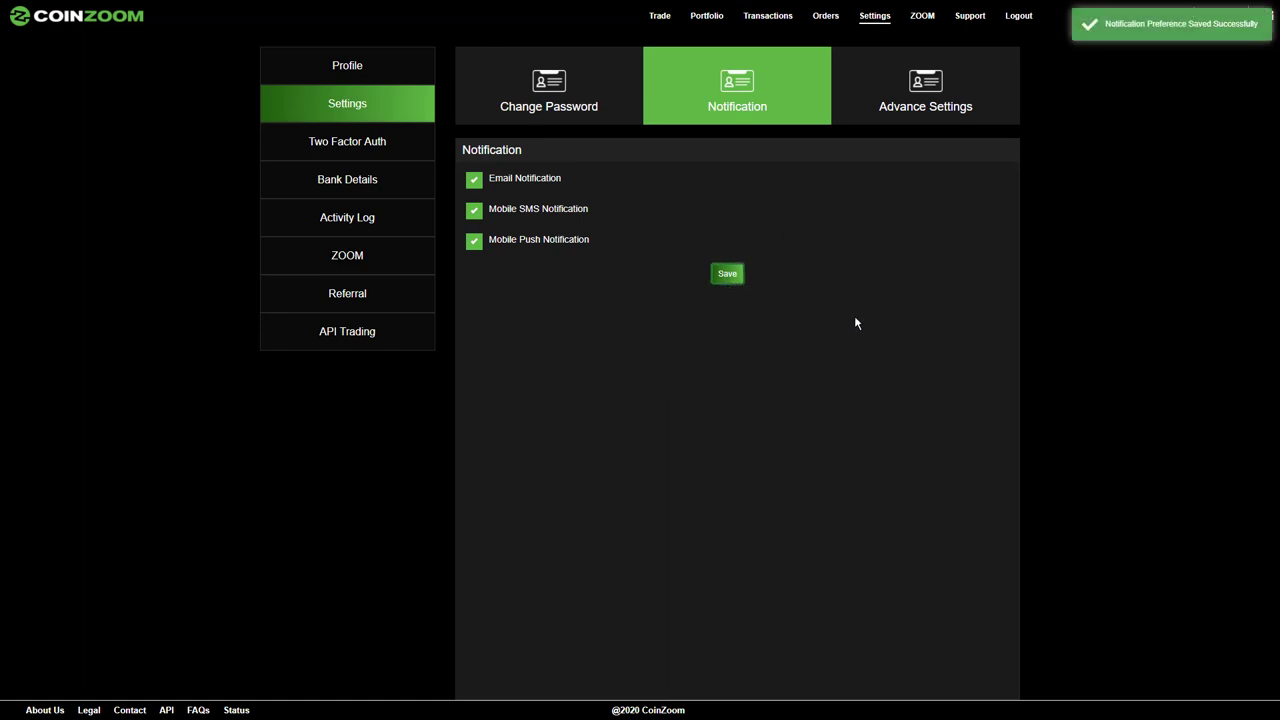
- Review the advanced settings, two-factor authentication, bank details, activity log, ZOOM token, referral and API trading pages
left_click(901, 116)
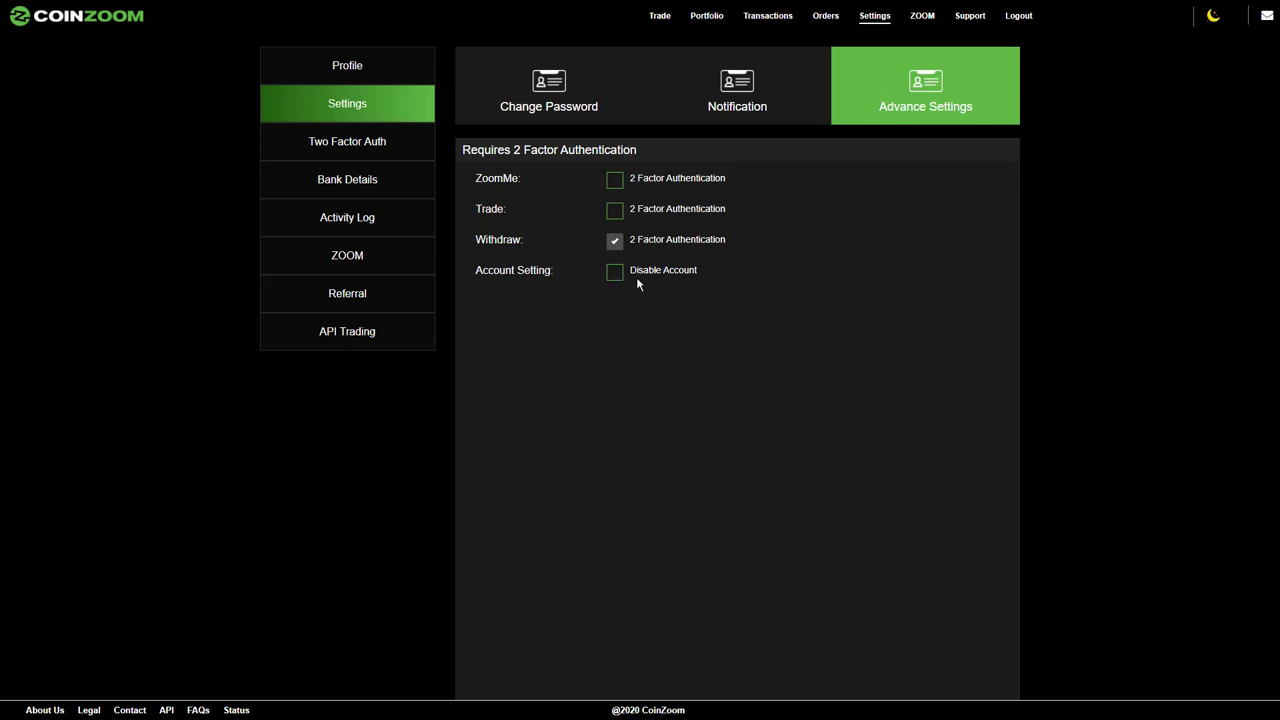
left_click(328, 145)
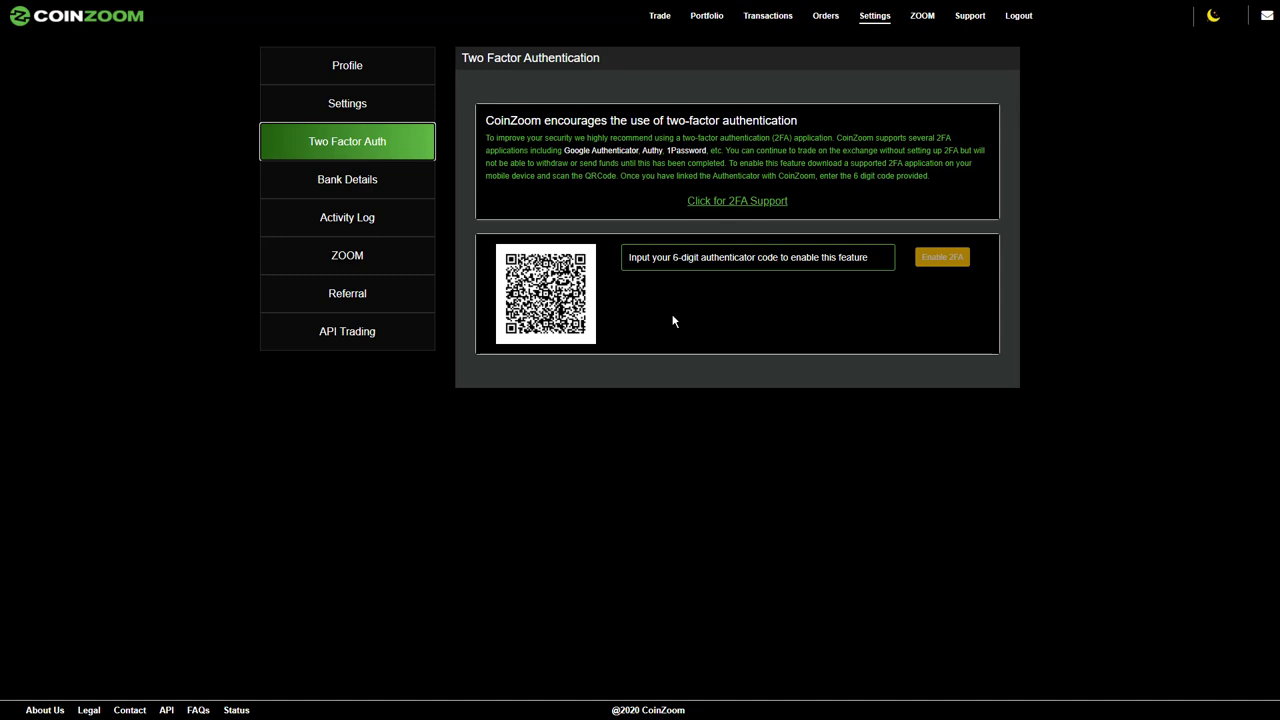
left_click(334, 184)
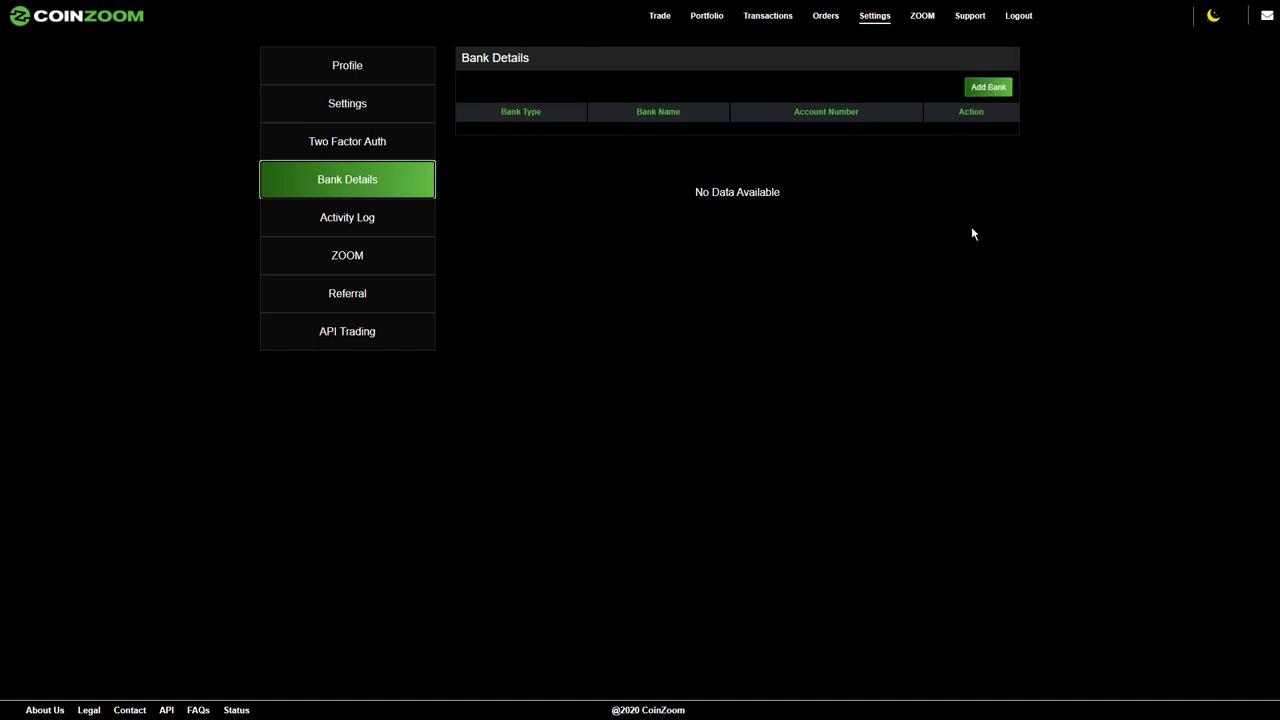
left_click(325, 224)
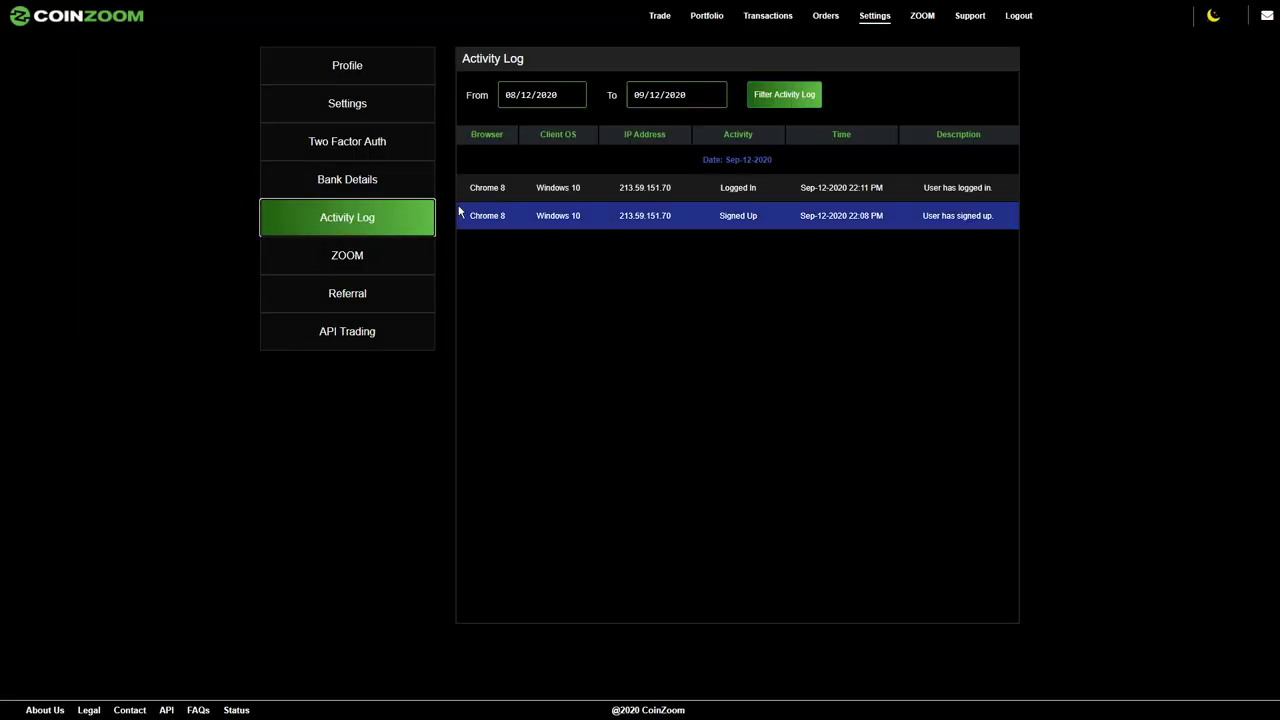
left_click(339, 265)
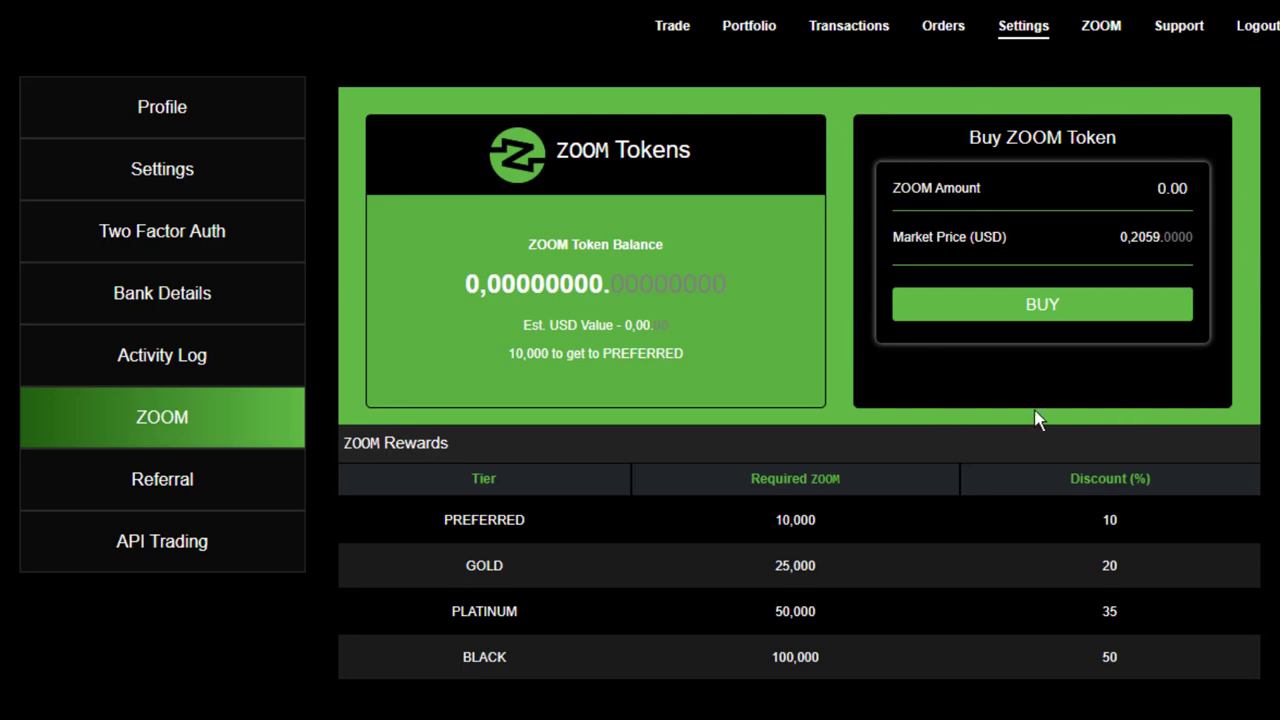
left_click(137, 488)
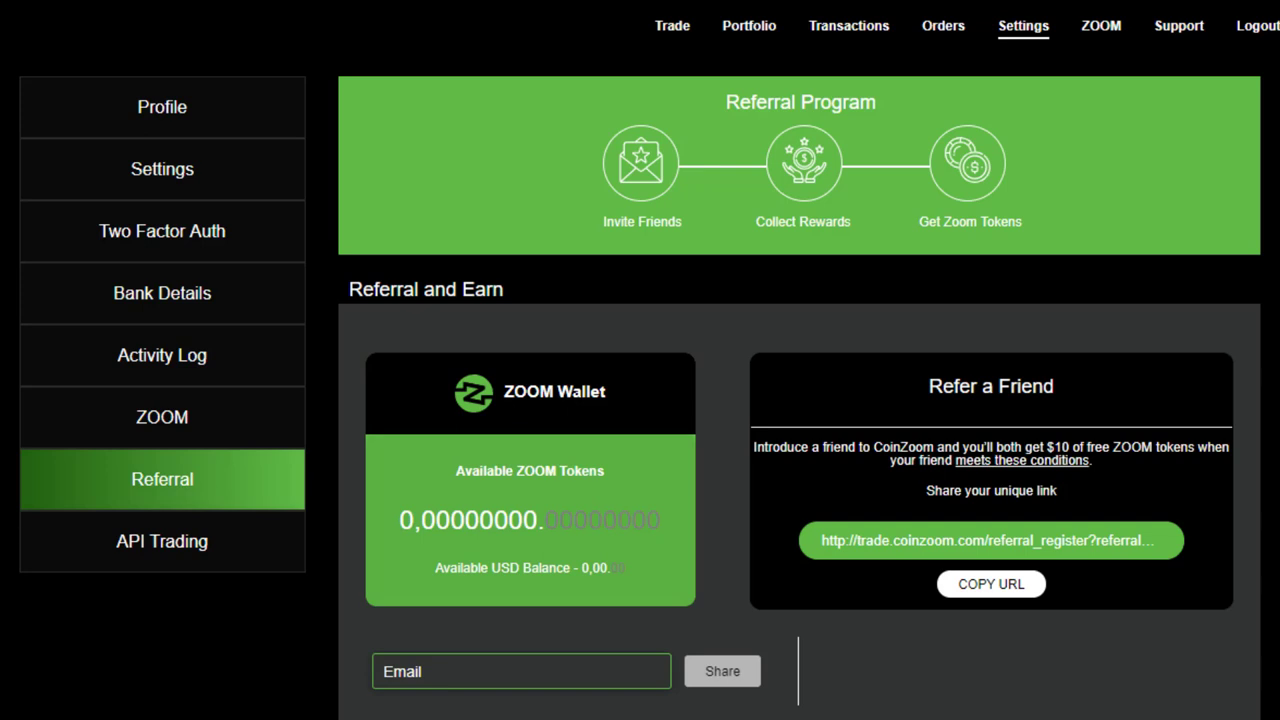
left_click(152, 547)
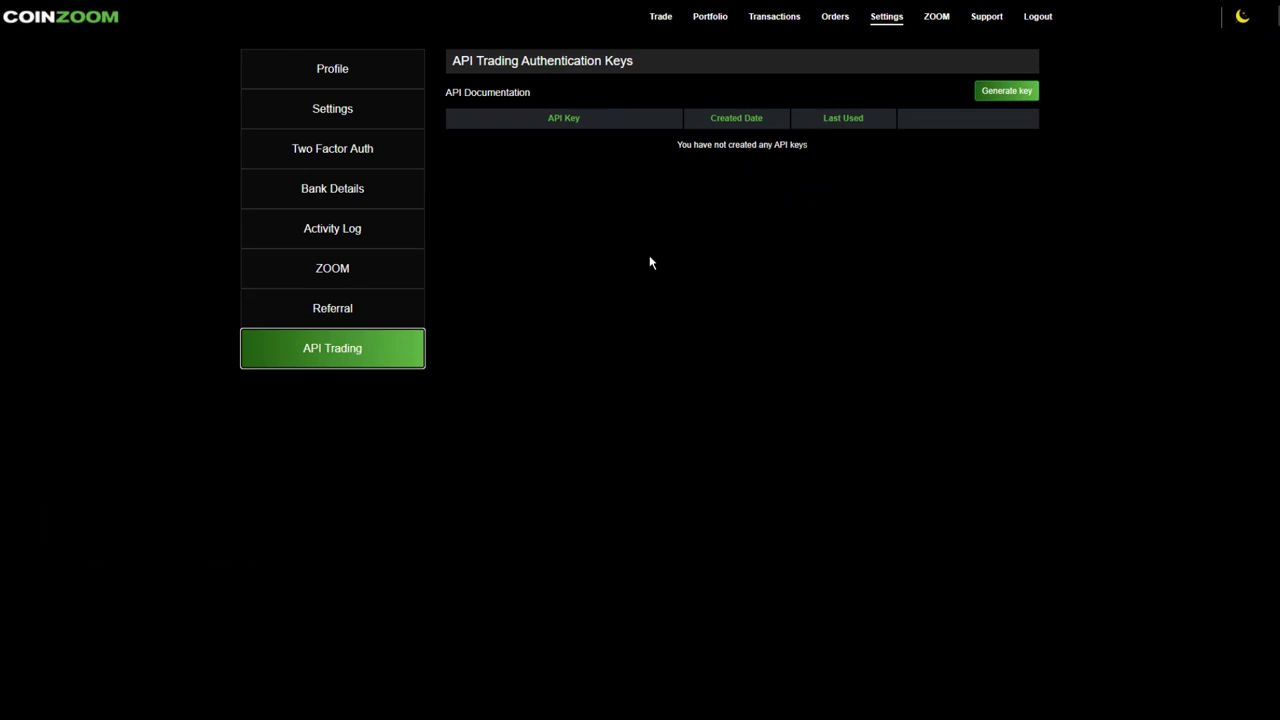
- Go to the trading page and compare the sell and buy order forms for BTC/USD
left_click(660, 16)
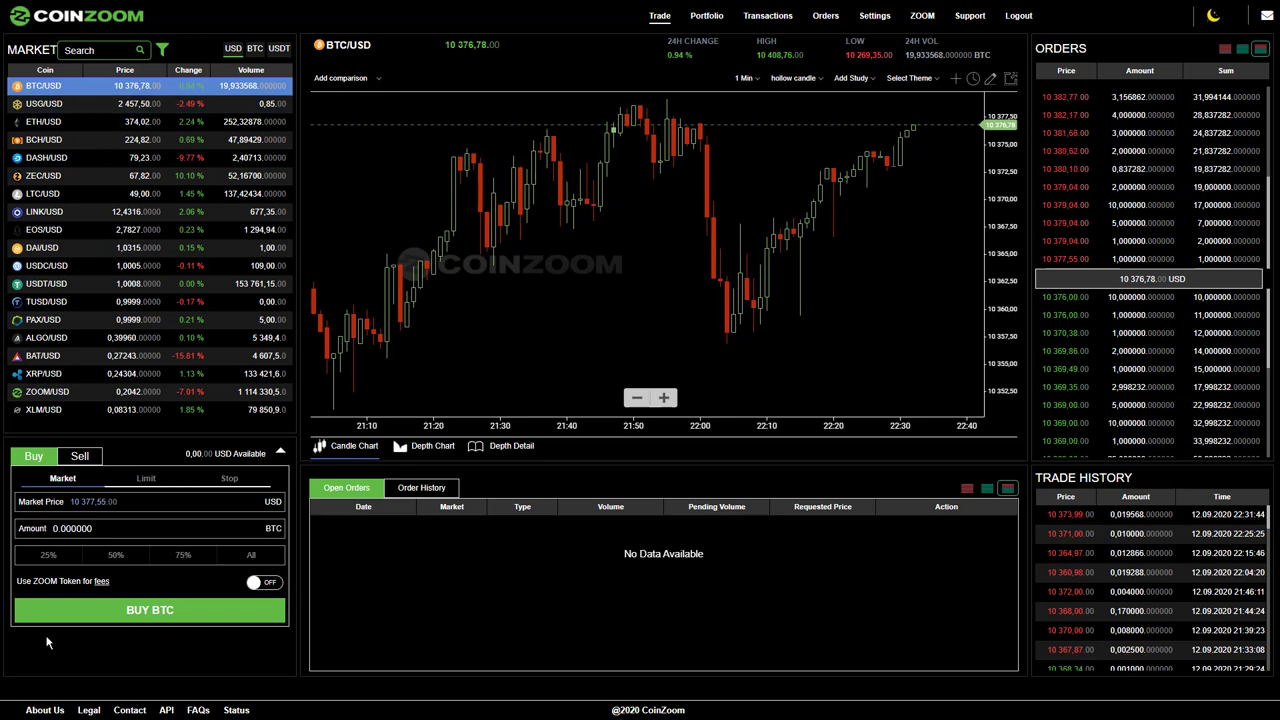
left_click(79, 456)
left_click(34, 456)
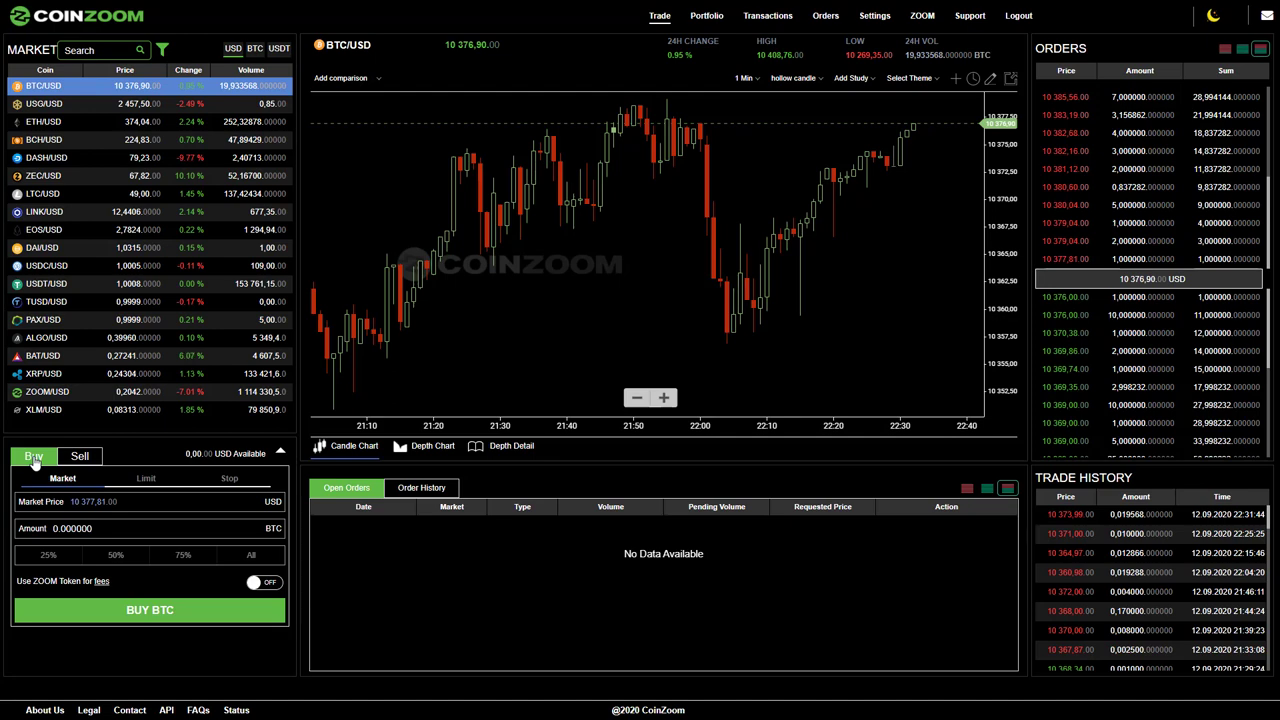